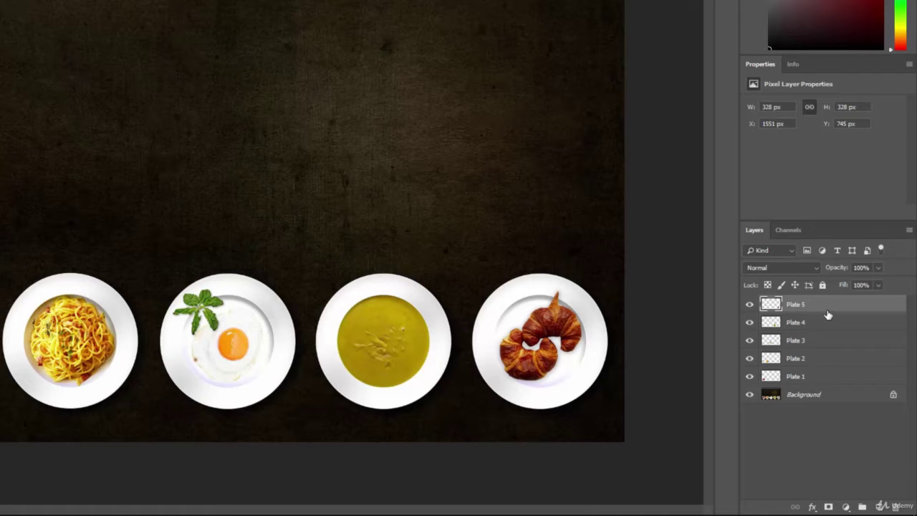
- Select Plate 1 through Plate 5 and group them into Plates Group, then collapse it
left_click(813, 377)
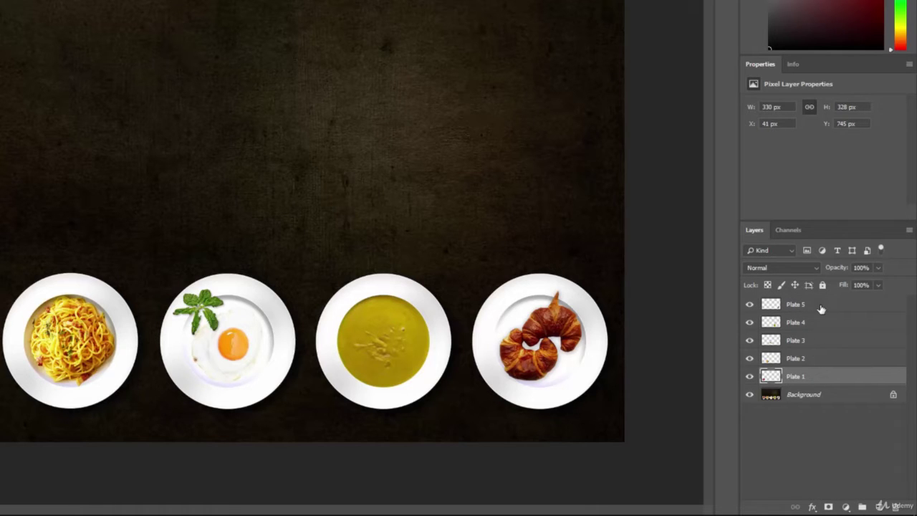
left_click(822, 309, "shift")
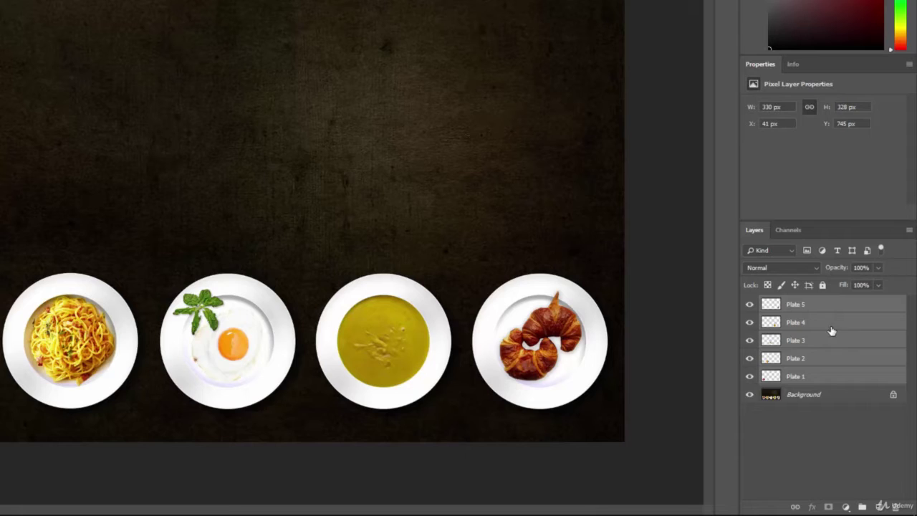
left_click(822, 308)
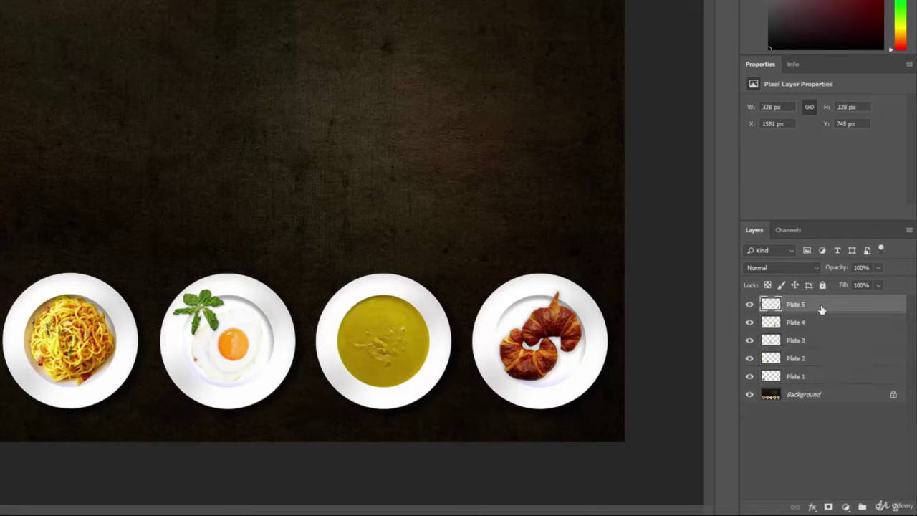
left_click(832, 378, "shift")
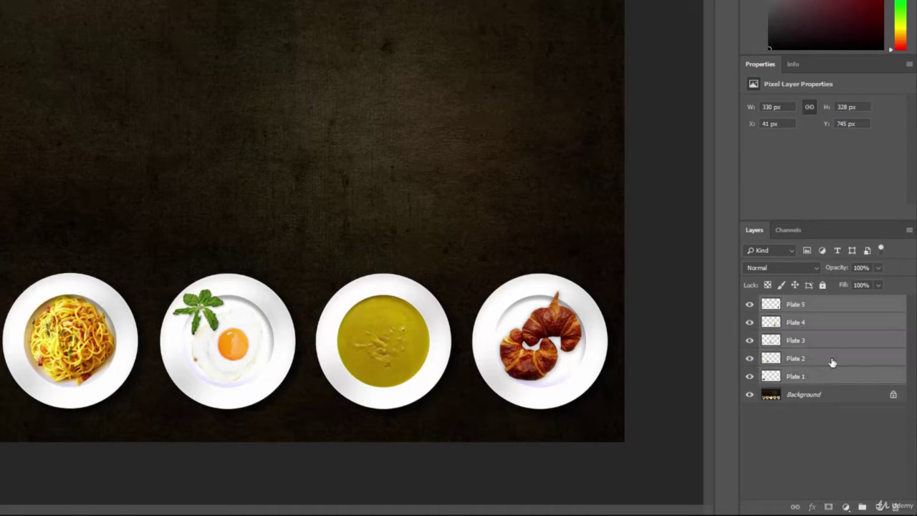
left_click(863, 507)
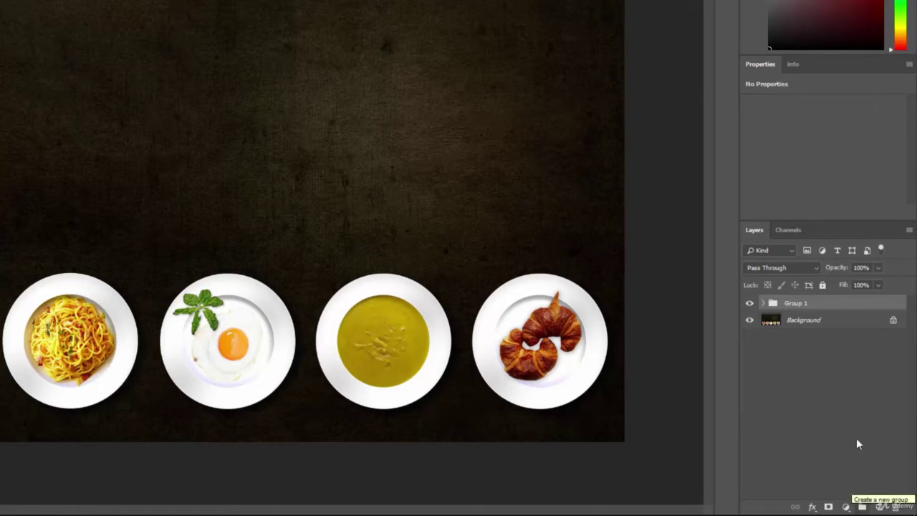
left_click(764, 304)
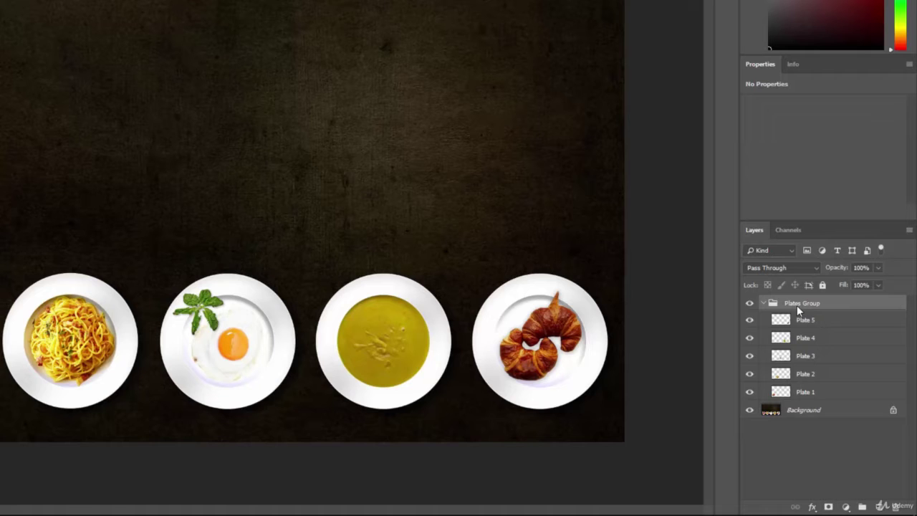
left_click(764, 303)
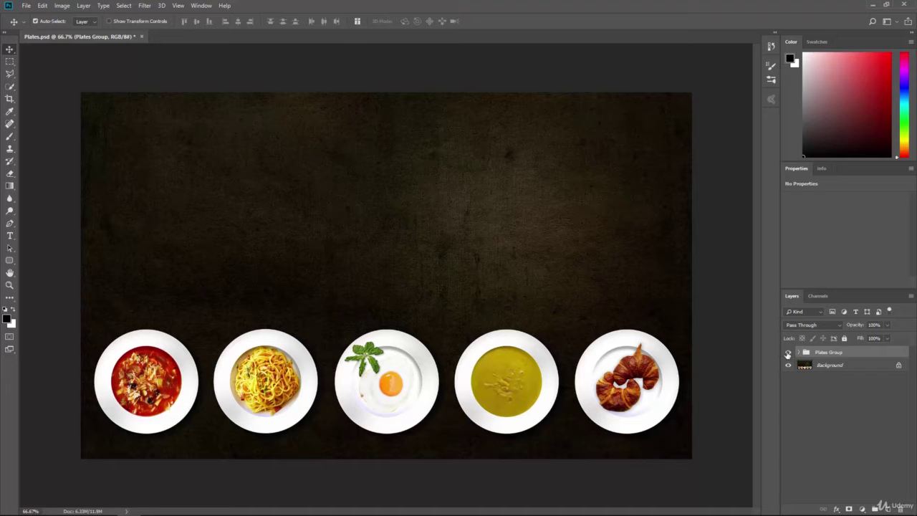
left_click(788, 352)
left_click(789, 365)
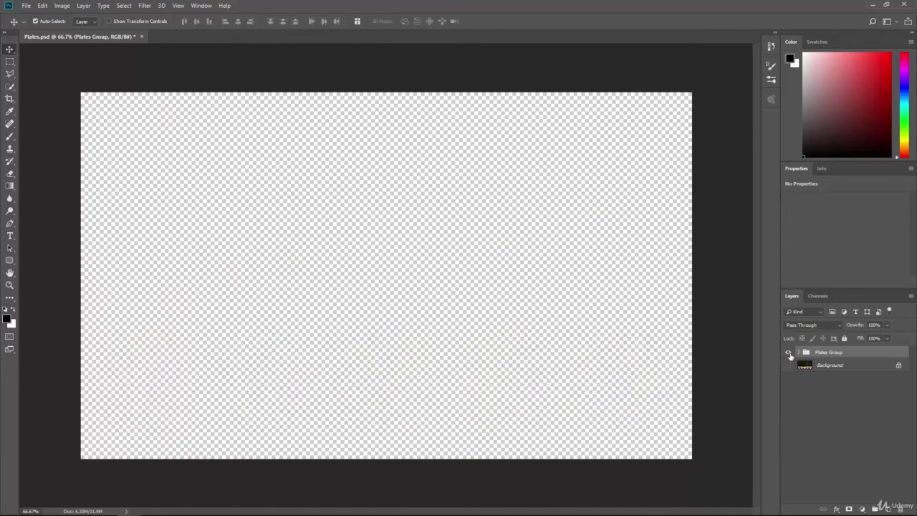
left_click(790, 352)
left_click(789, 352)
left_click(789, 352)
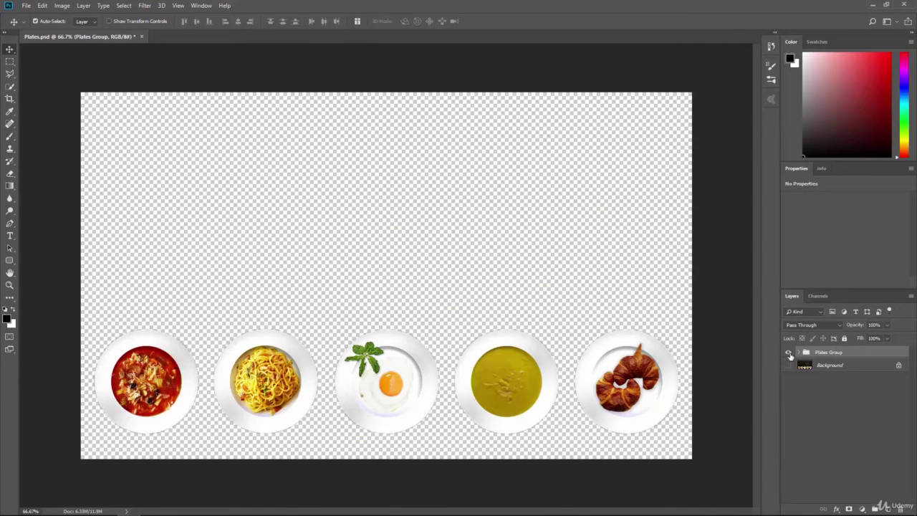
left_click(790, 352)
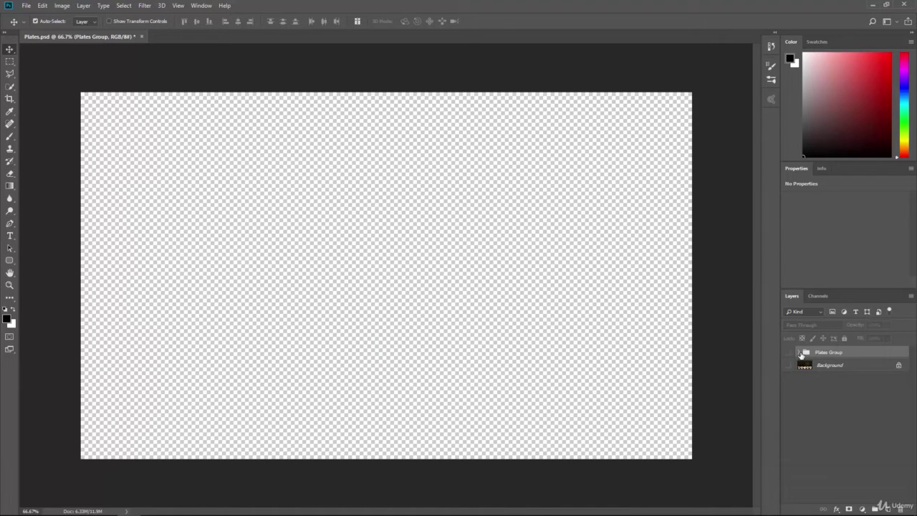
left_click(798, 352)
left_click(789, 353)
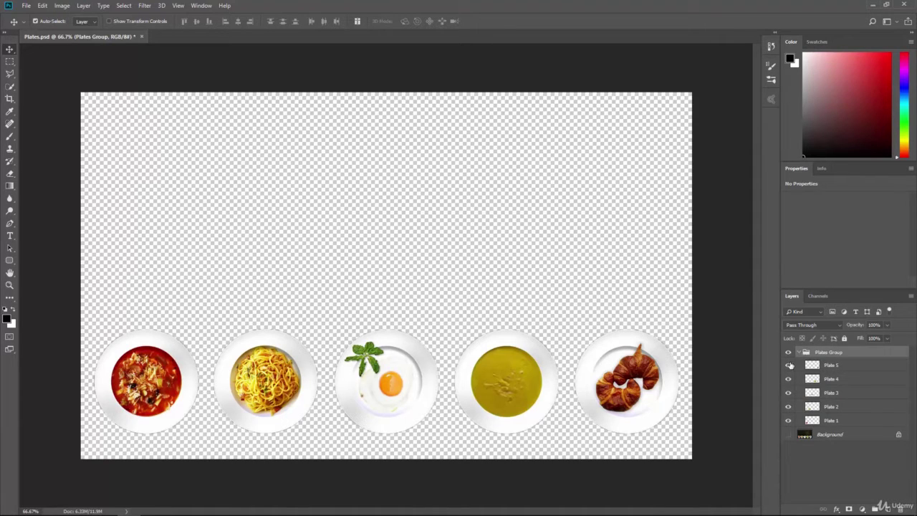
mouse_move(789, 377)
left_mouse_down()
mouse_move(789, 423)
mouse_move(789, 359)
left_mouse_up()
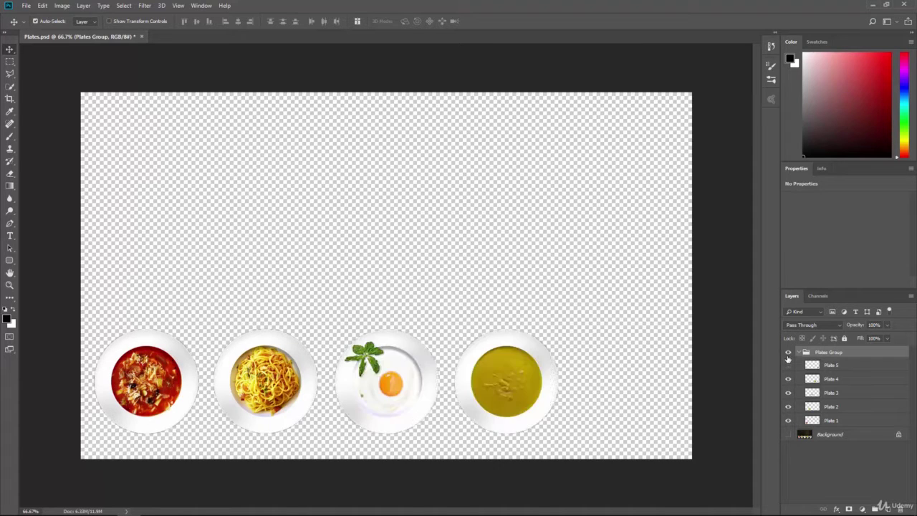
left_click(789, 356)
left_click(789, 352)
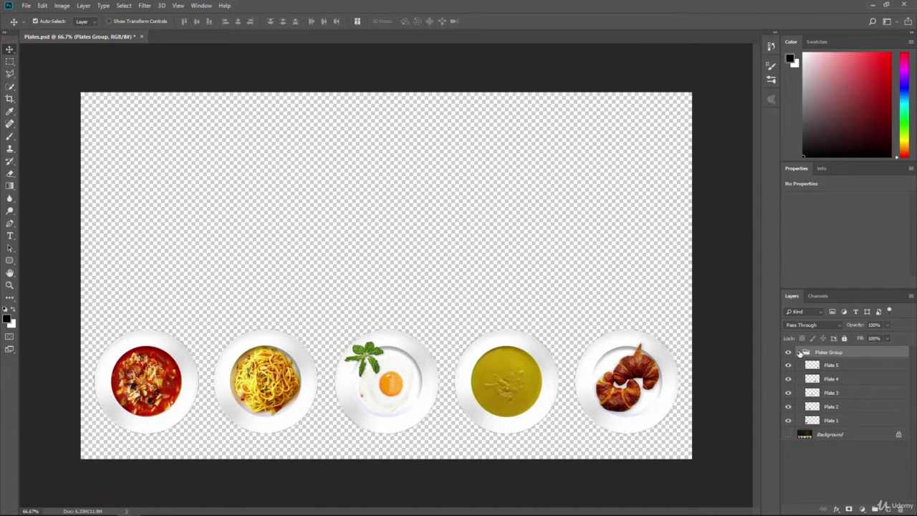
left_click(800, 353)
left_click(788, 366)
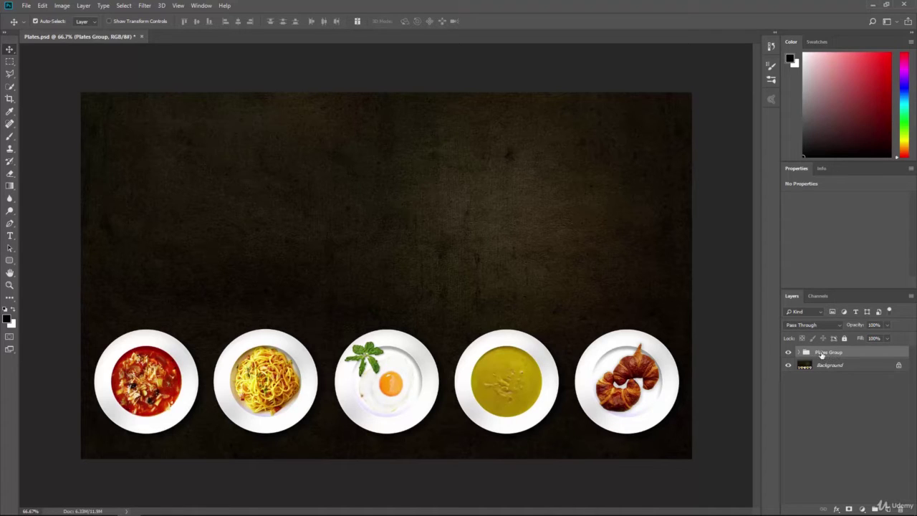
- Drag Plate 5 out of Plates Group to sit above it
left_click(807, 352)
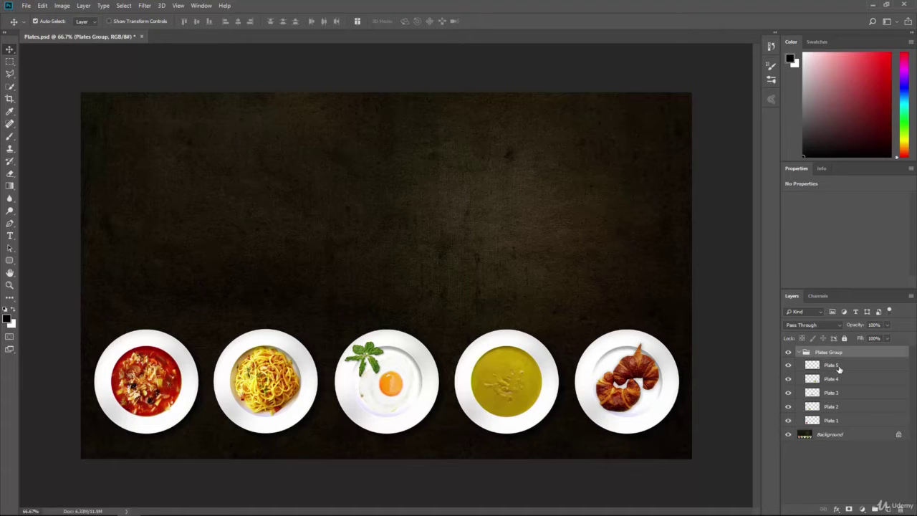
left_click(839, 367)
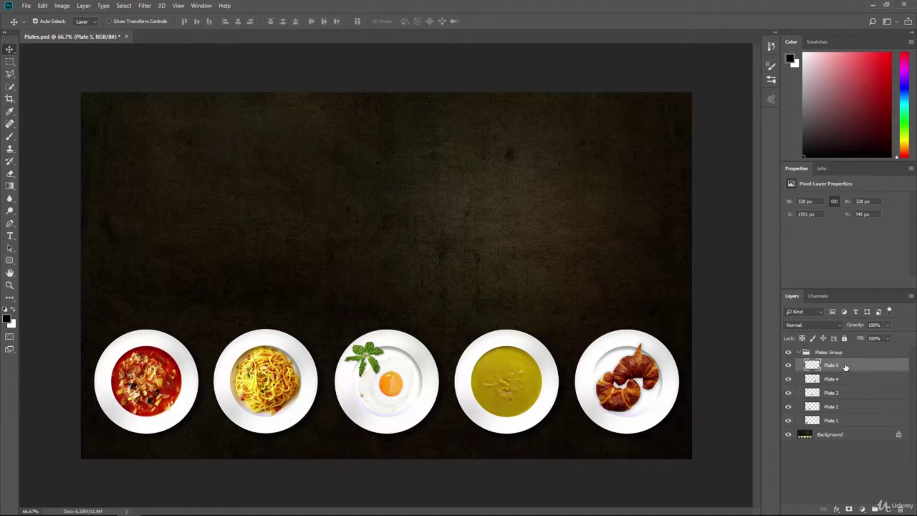
left_click_drag(846, 367, 840, 348)
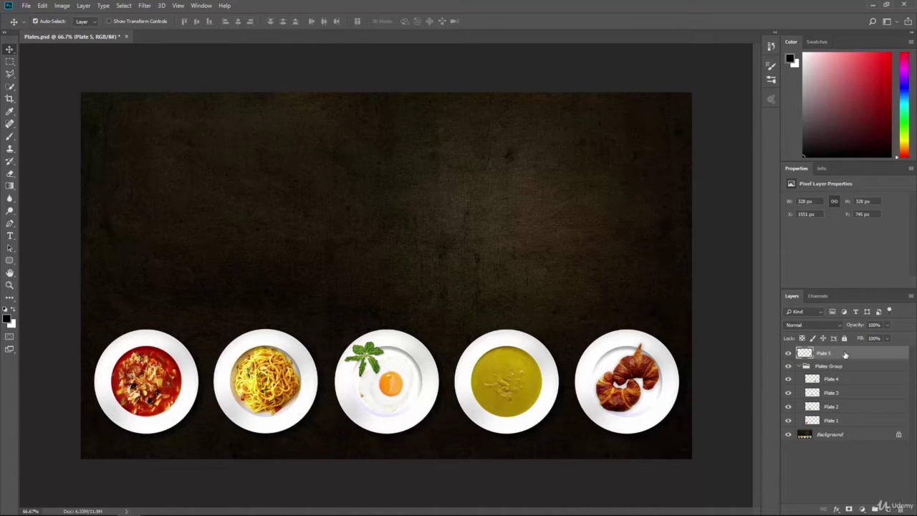
left_click(807, 366)
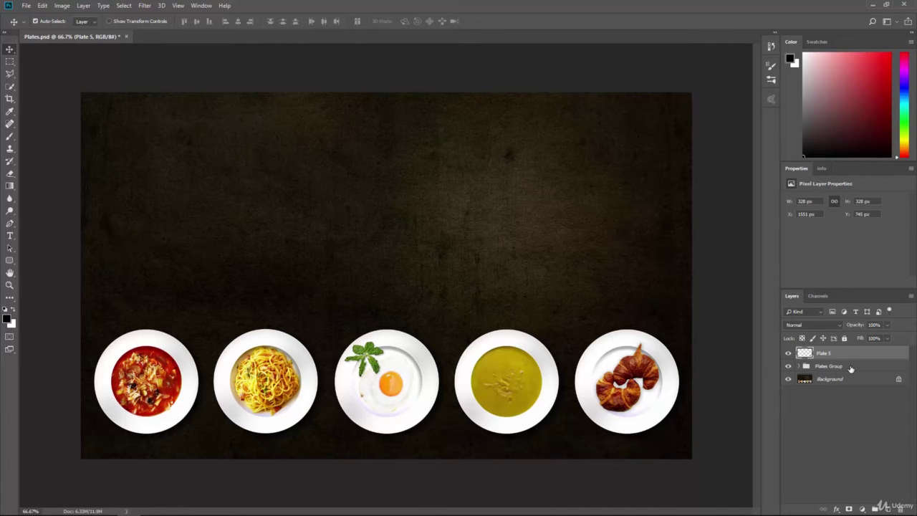
- Put Plate 5 back inside Plates Group and expand the group to list all five plates
left_click(844, 367)
left_click(851, 355)
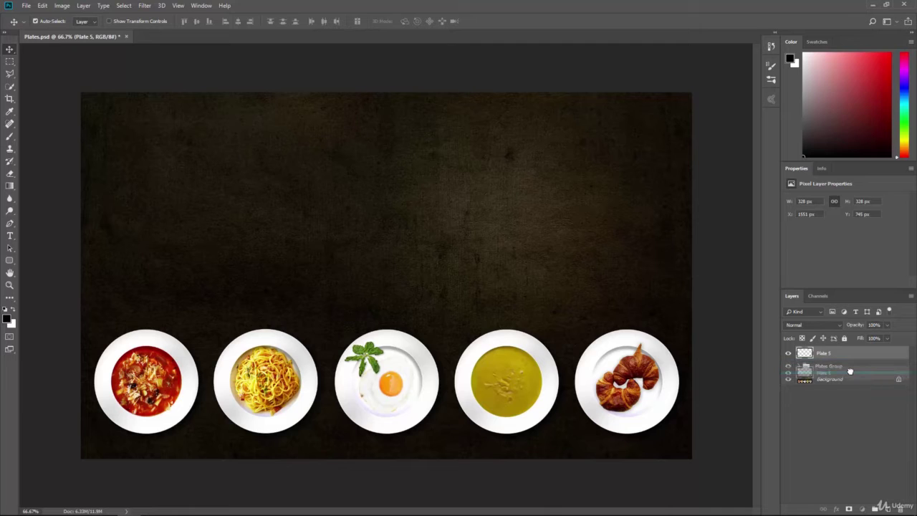
left_click_drag(849, 371, 842, 353)
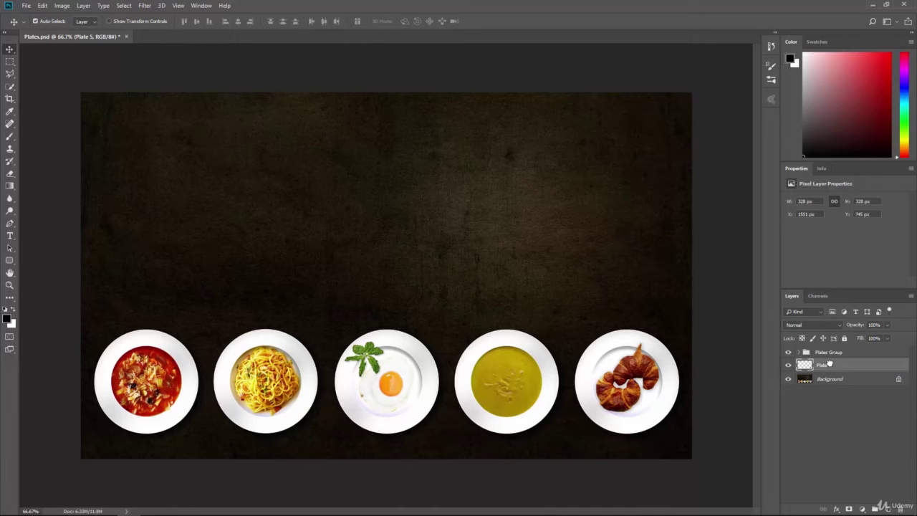
mouse_move(830, 367)
left_mouse_down()
mouse_move(829, 353)
mouse_move(843, 352)
mouse_move(835, 352)
left_mouse_up()
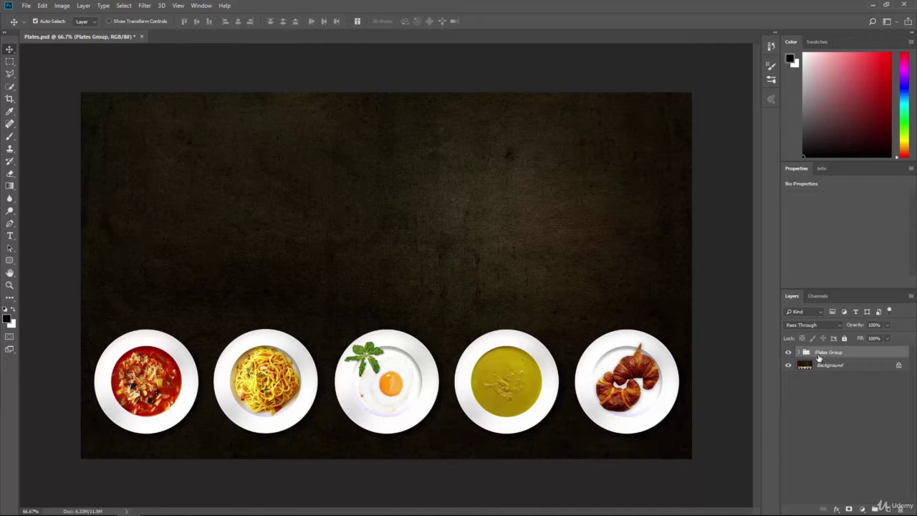
left_click(799, 352)
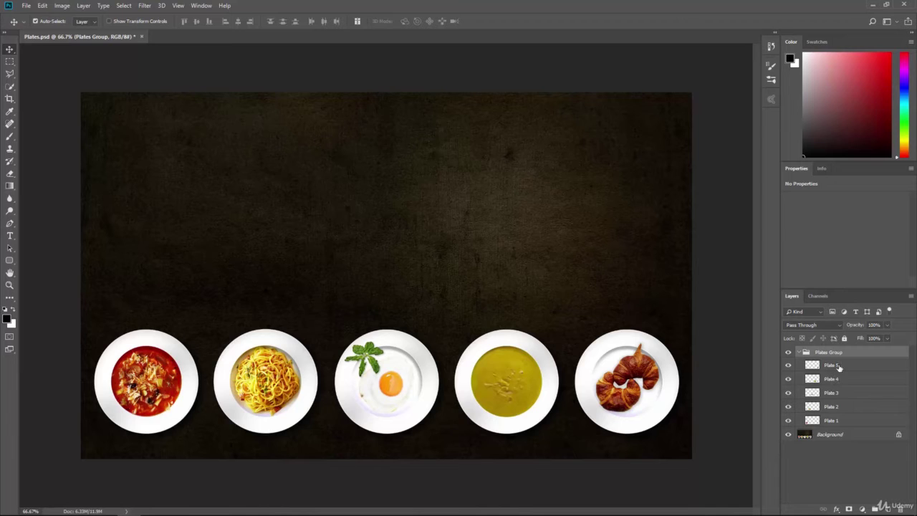
- Dissolve Plates Group and group Plate 1 through Plate 3 into Group 1
key("ctrl+z")
key("ctrl+alt+z")
key("ctrl+alt+z")
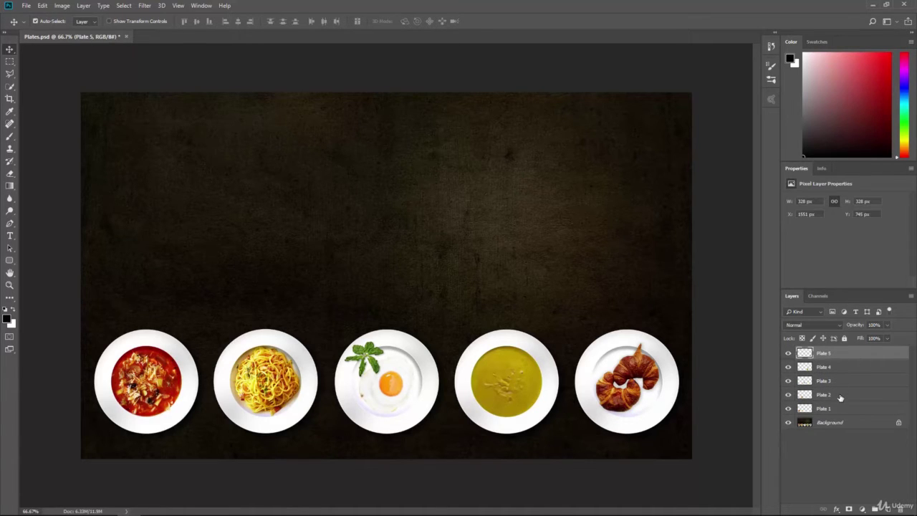
left_click(840, 396)
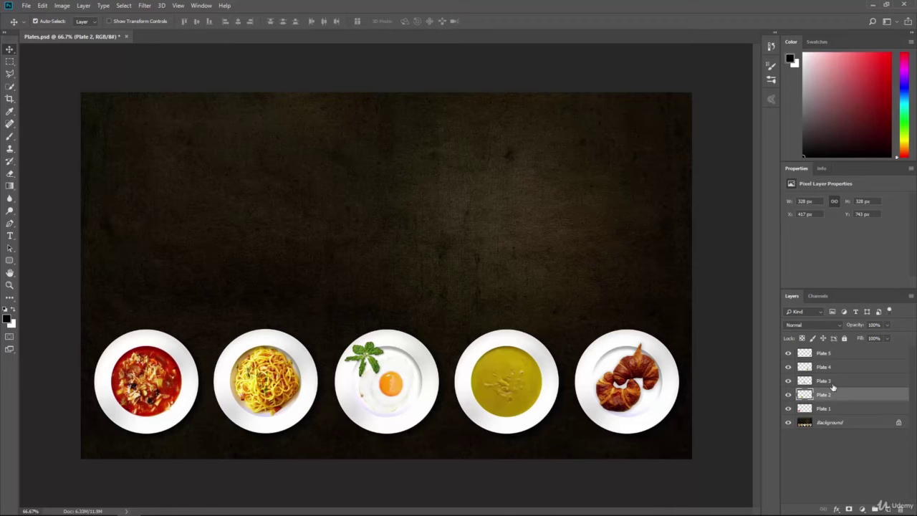
left_click(837, 408)
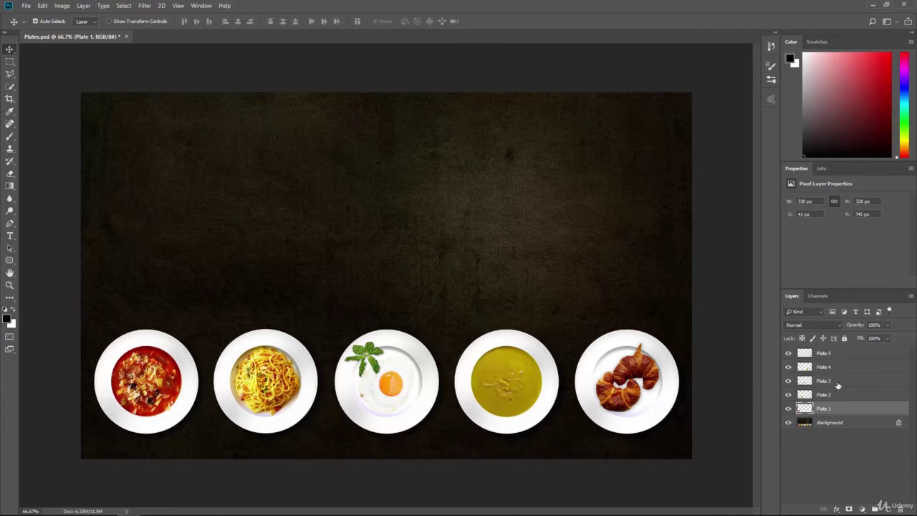
left_click(859, 386, "shift")
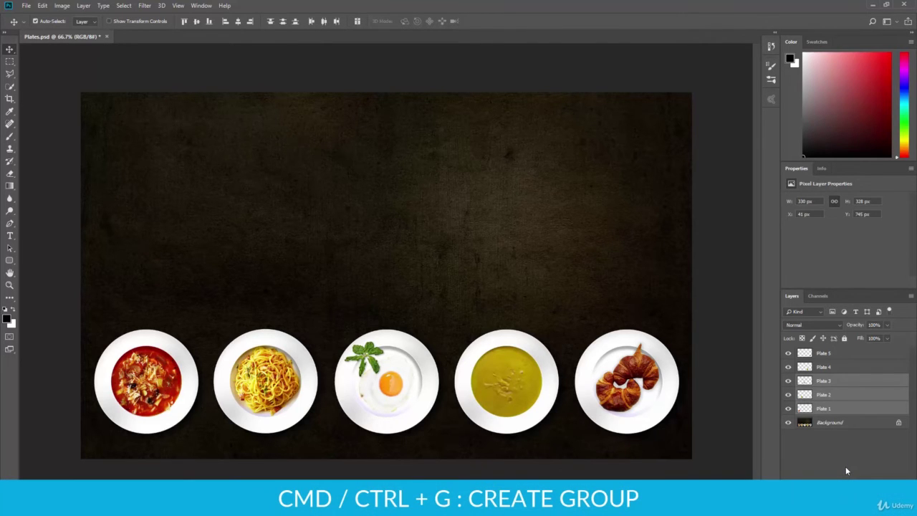
key("ctrl+g")
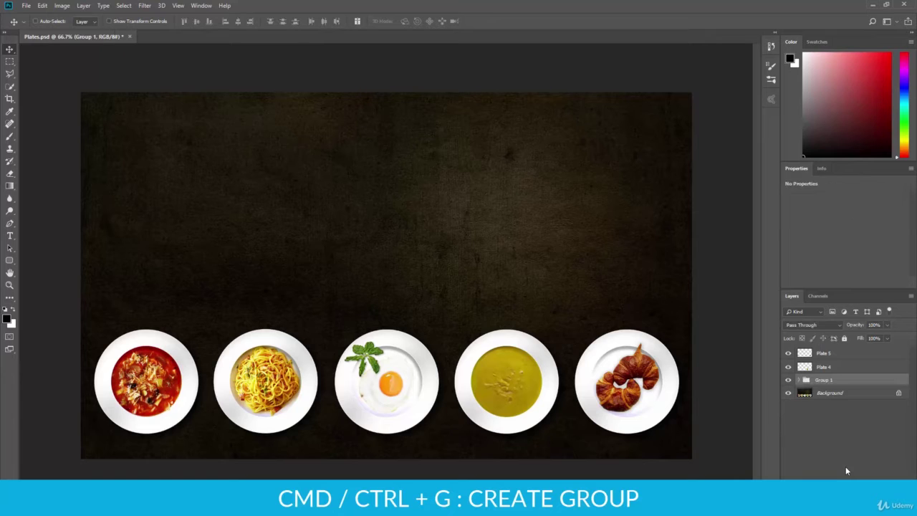
- Group Plate 4 and Plate 5 into Group 2
left_click(833, 354)
left_click(834, 366, "shift")
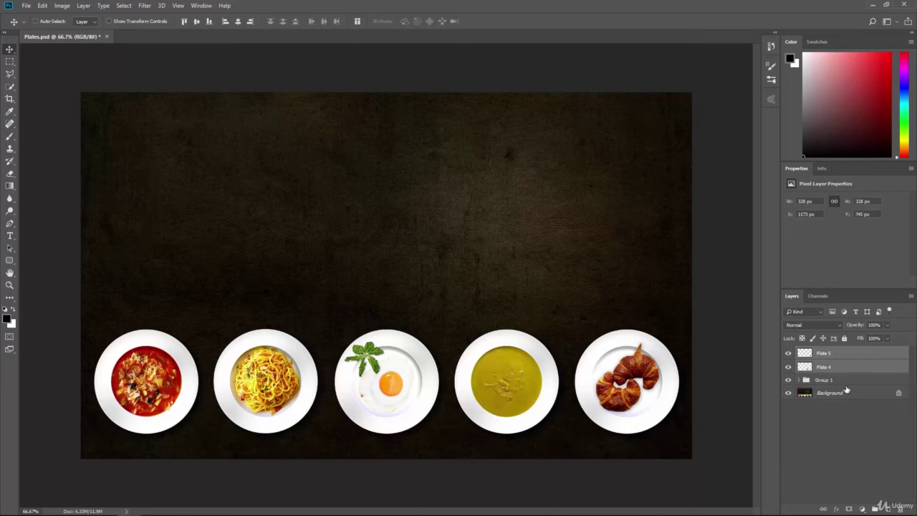
key("ctrl+g")
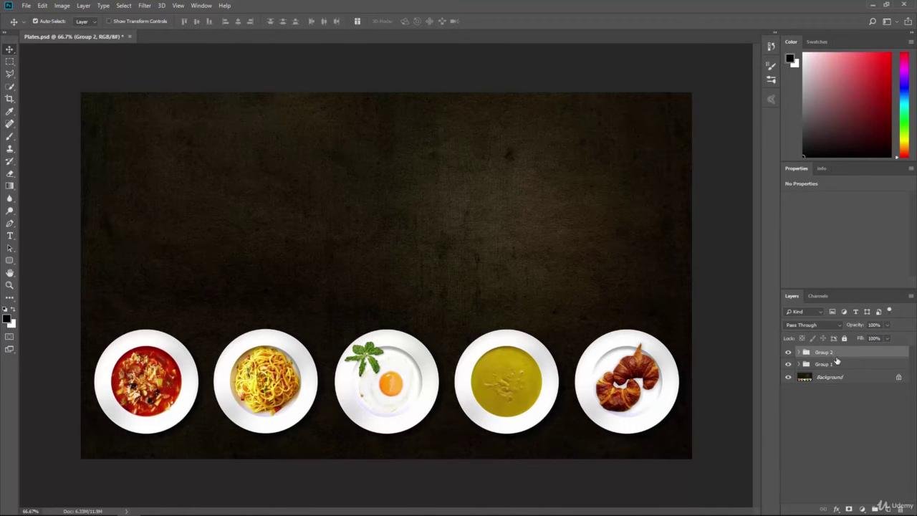
- Nest Group 1 and Group 2 in a new Group 3, inspect its contents, then ungroup with Ctrl+Shift+G
left_click(839, 367, "shift")
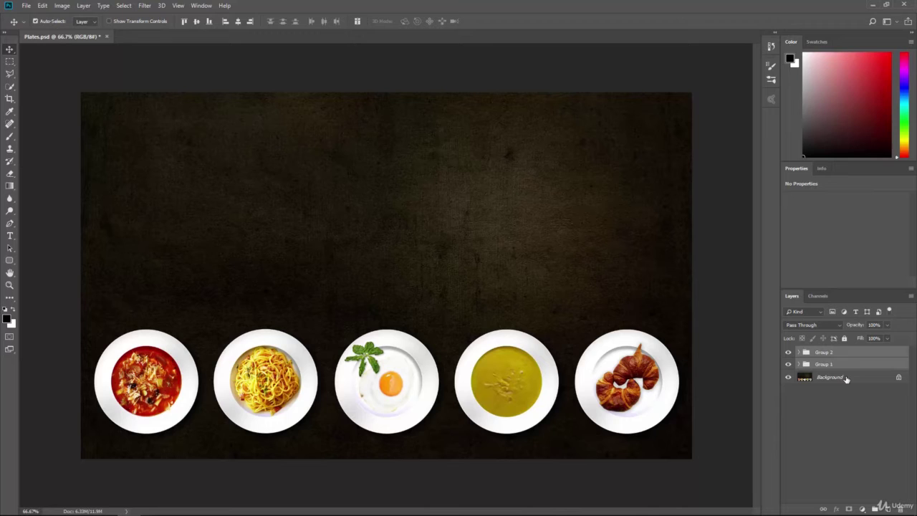
key("ctrl+g")
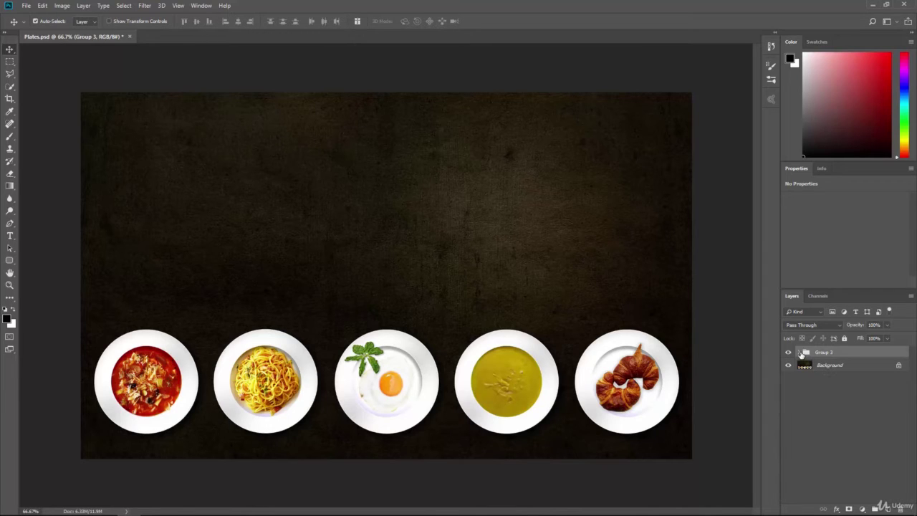
left_click(800, 352)
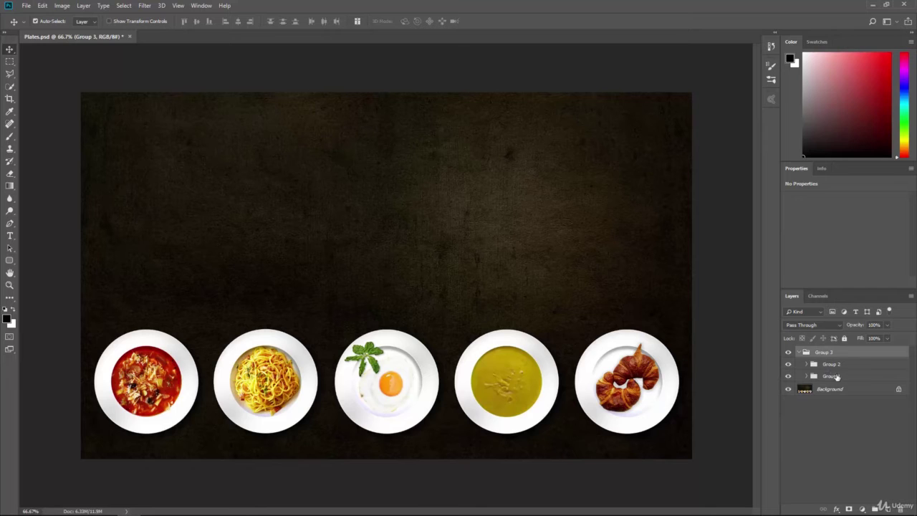
left_click(806, 365)
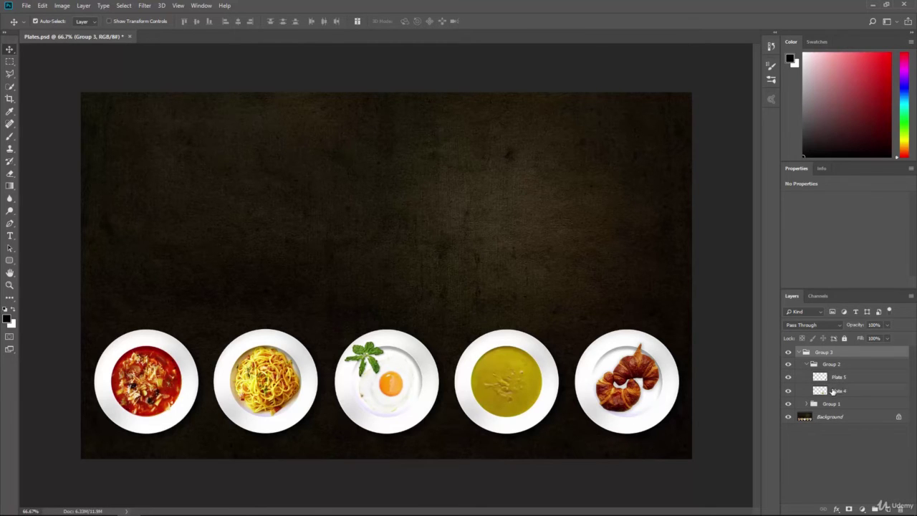
left_click(808, 405)
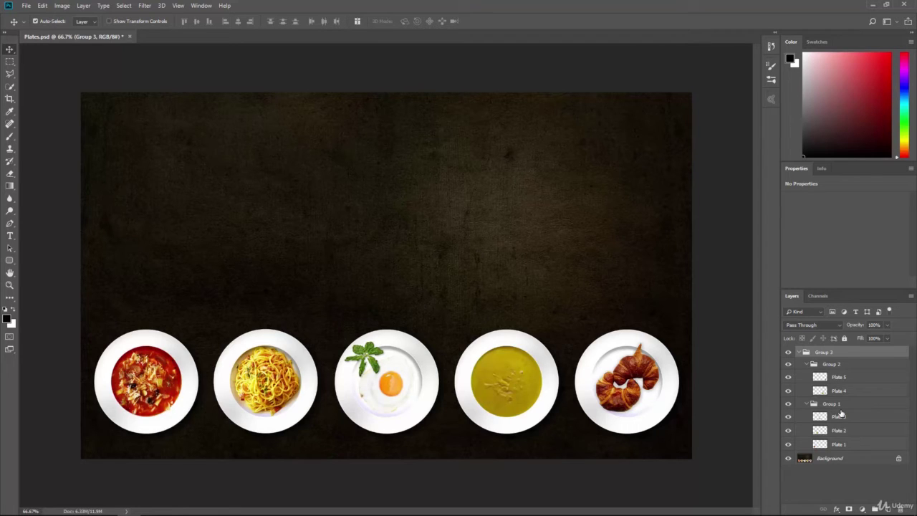
key("ctrl+shift+g")
key("ctrl+shift+g")
key("ctrl+shift+g")
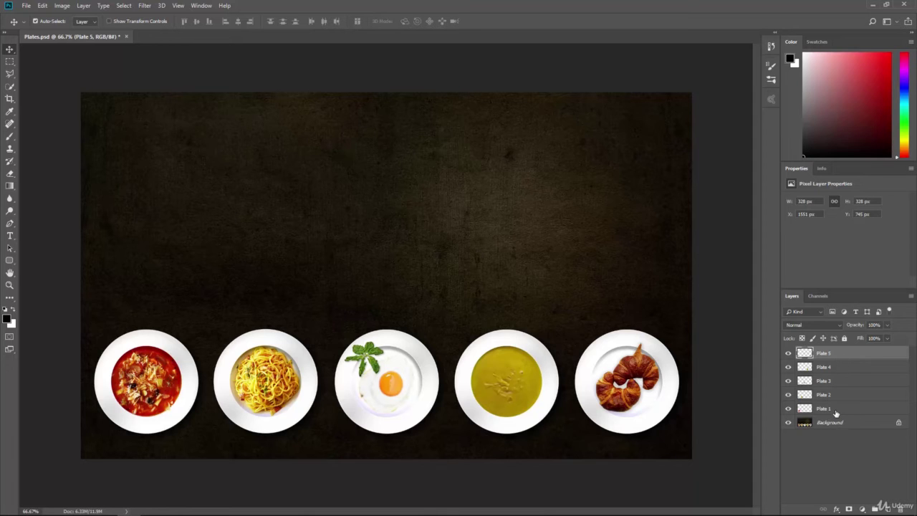
- Hide the textured background and add a new layer named Background below Plate 1
left_click(788, 423)
left_click(888, 509)
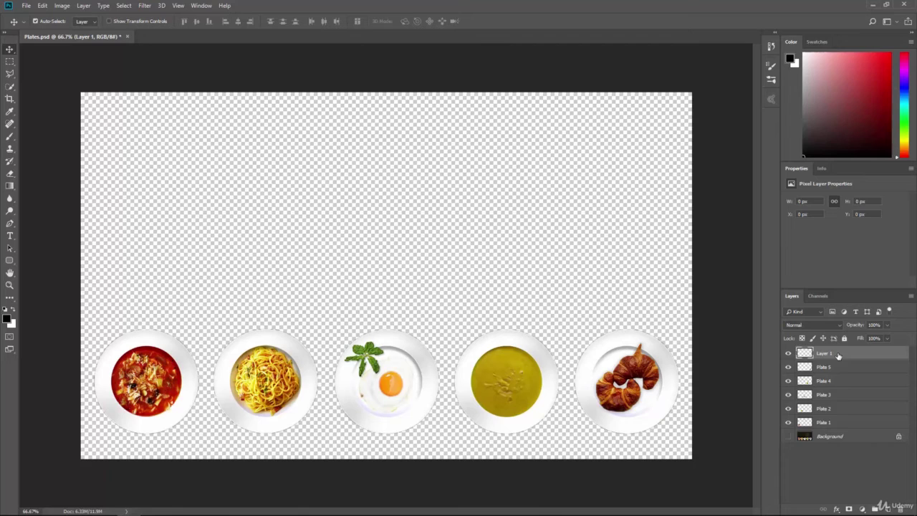
left_click_drag(838, 356, 836, 430)
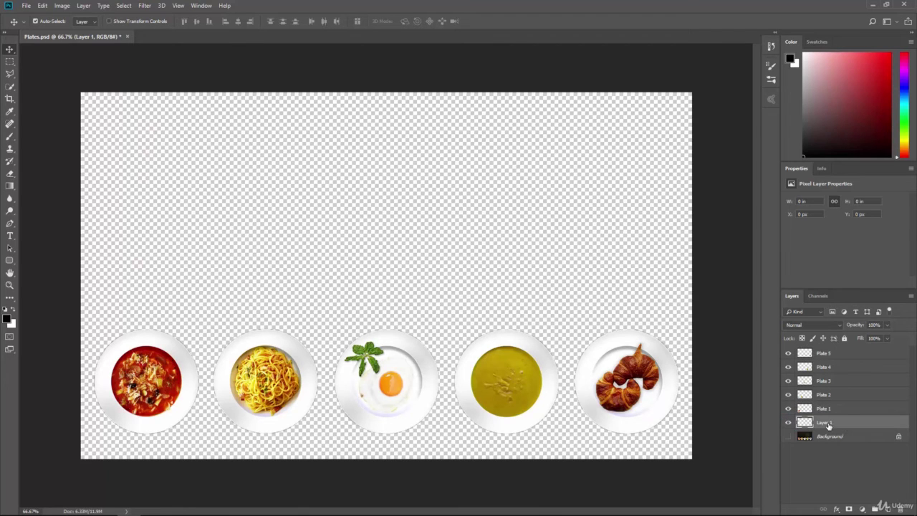
double_click(827, 423)
key("BackSpace")
type("Background")
key("Return")
- Fill the new Background layer with Black via Edit > Fill
left_click(43, 5)
left_click(72, 154)
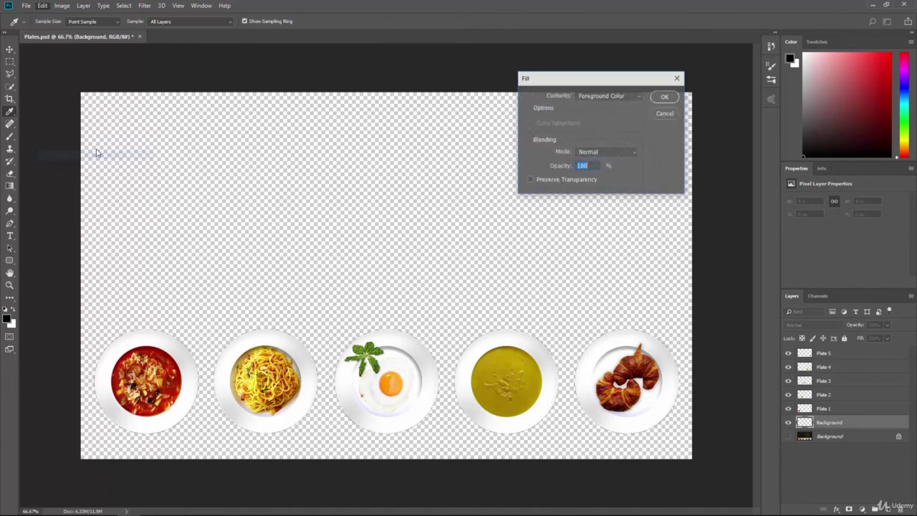
left_click(602, 95)
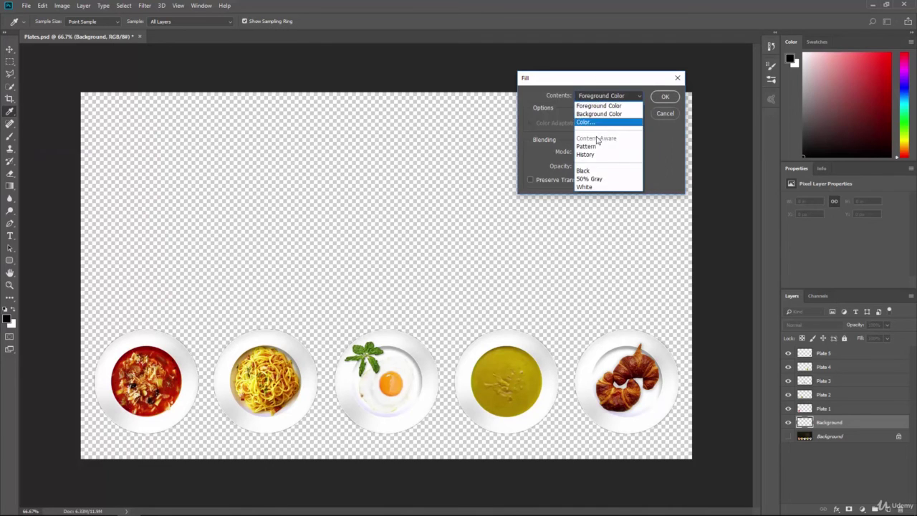
left_click(605, 165)
left_click(662, 96)
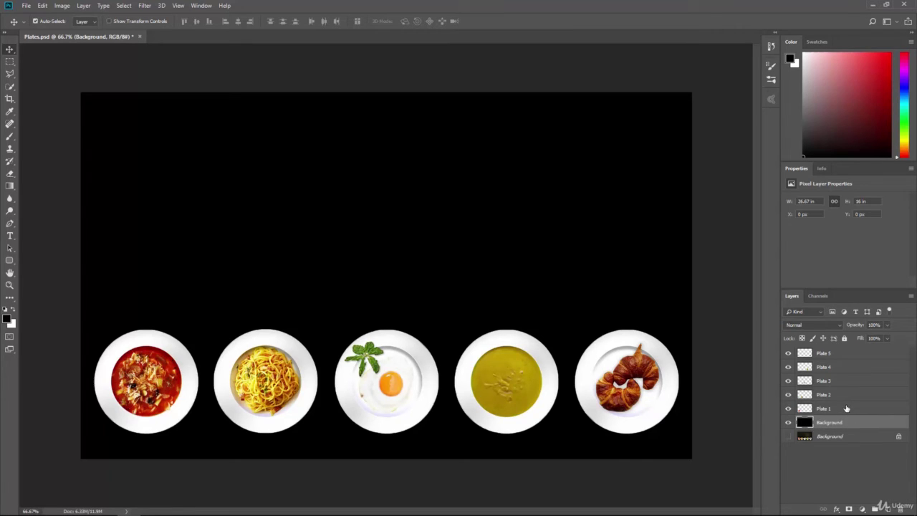
left_click_drag(788, 354, 788, 430)
left_click(789, 409)
left_click(789, 407)
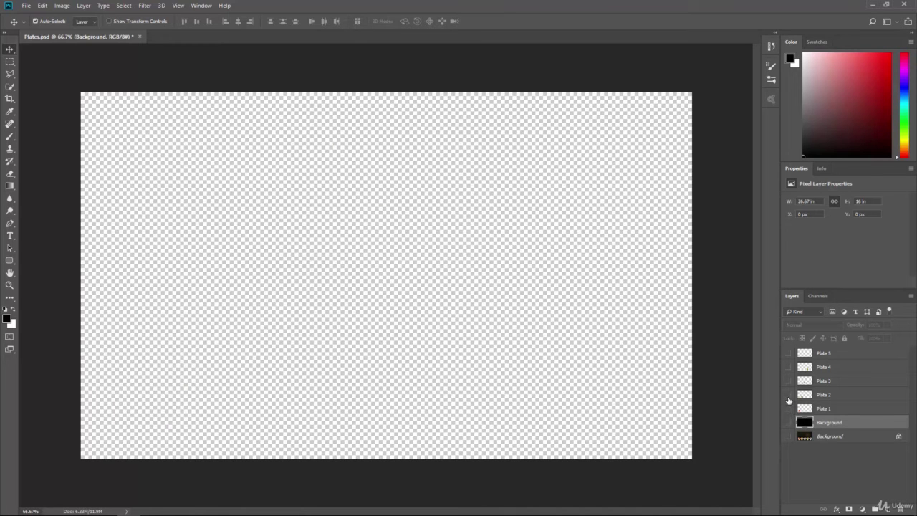
left_click(788, 395)
left_click(789, 394)
left_click(789, 380)
left_click(789, 380)
left_click(789, 394)
left_click(788, 408)
left_click(789, 422)
left_click(788, 381)
left_click(789, 367)
left_click(789, 353)
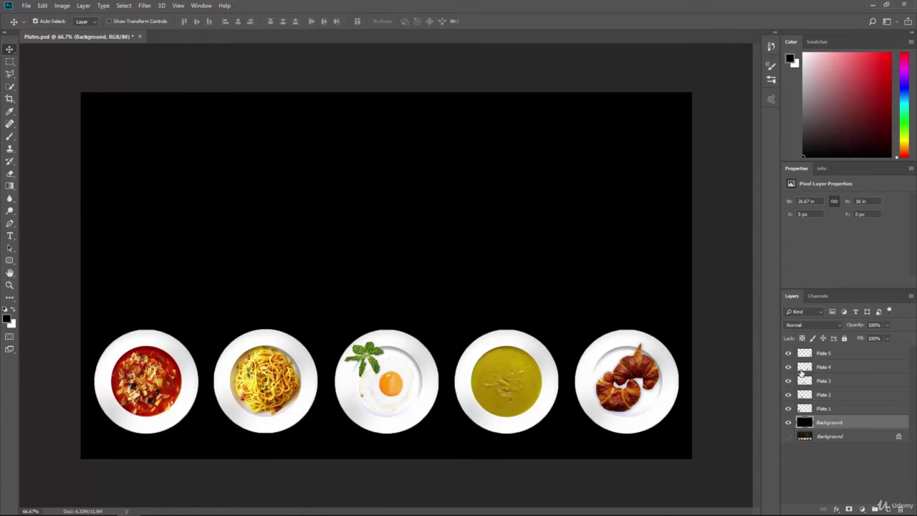
left_click(829, 409)
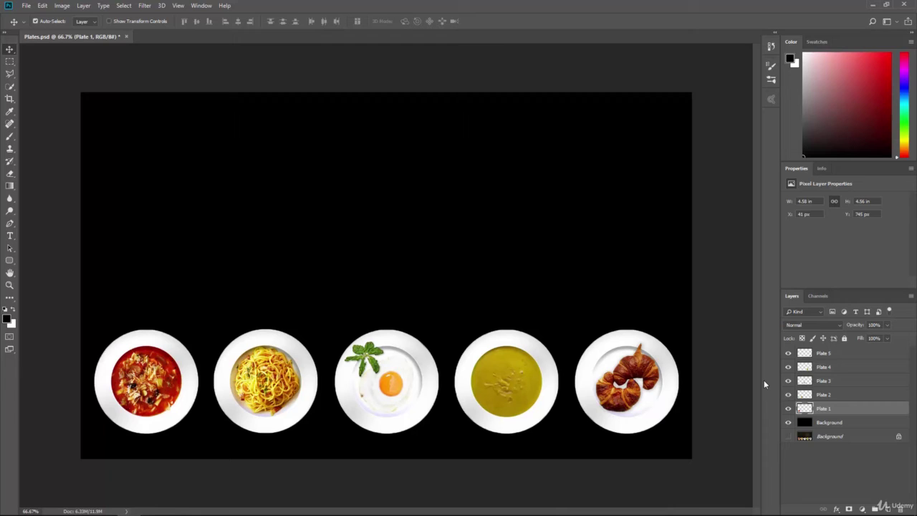
- Group Plate 1 through Plate 5 with Ctrl+G and name the group Plates
left_click(832, 356, "shift")
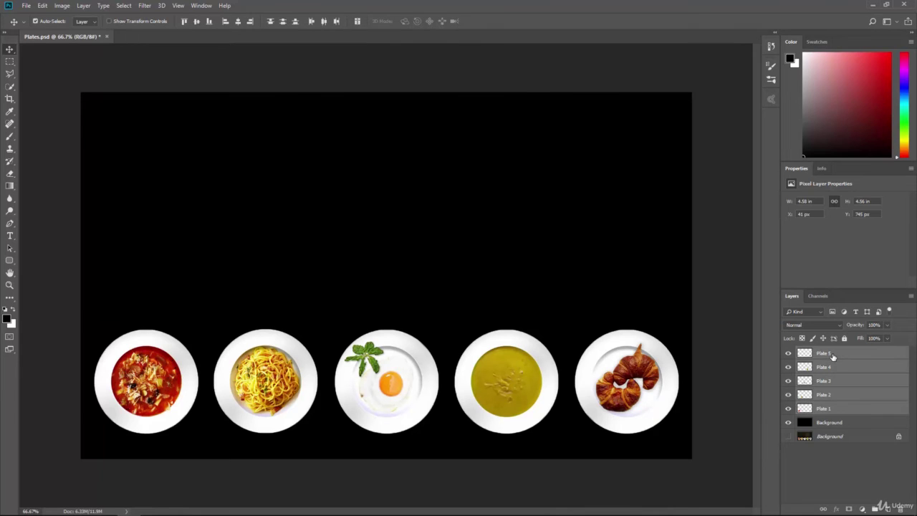
key("ctrl+g")
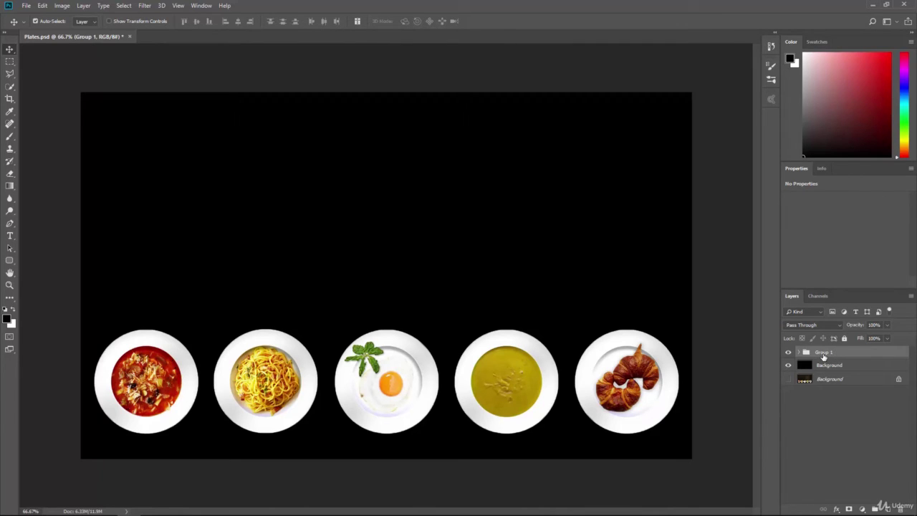
left_click(823, 354)
type("Plates")
key("Return")
- Add a Stroke effect to Plates with colour ff0000, size 9 px, position Outside
left_click(837, 510)
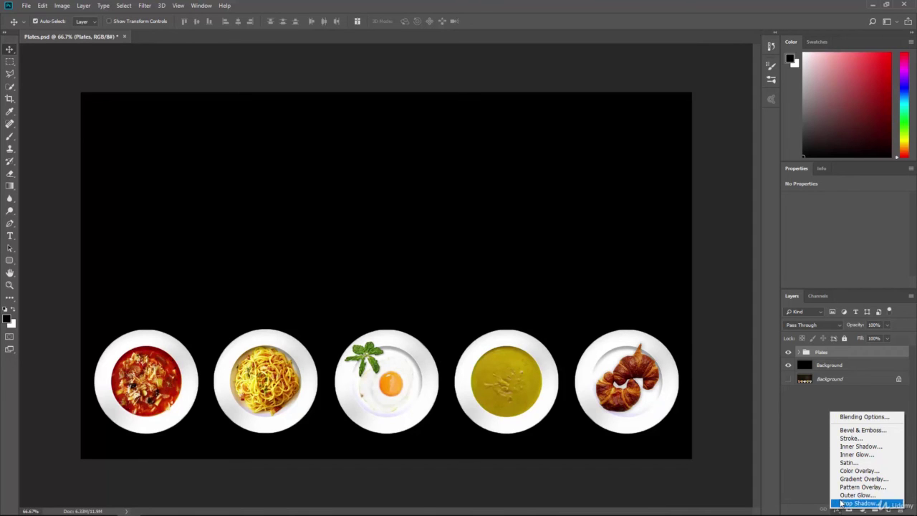
left_click(853, 439)
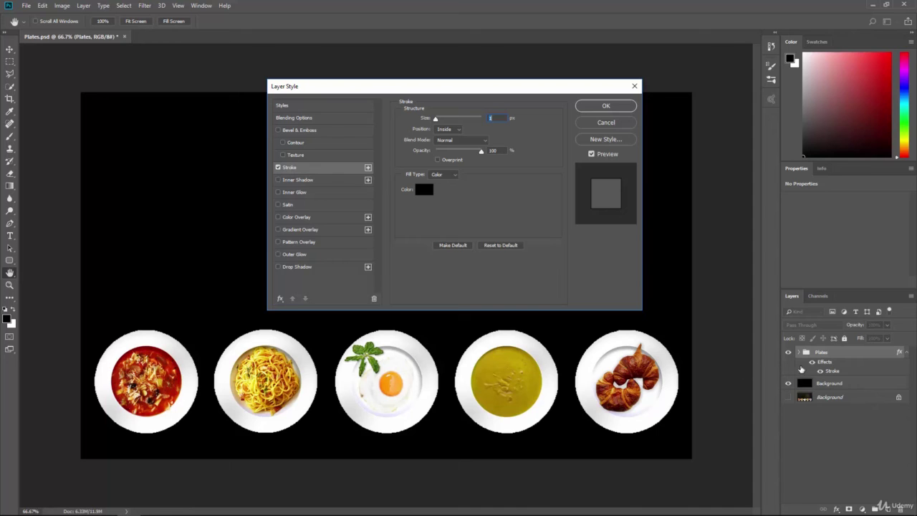
left_click(424, 190)
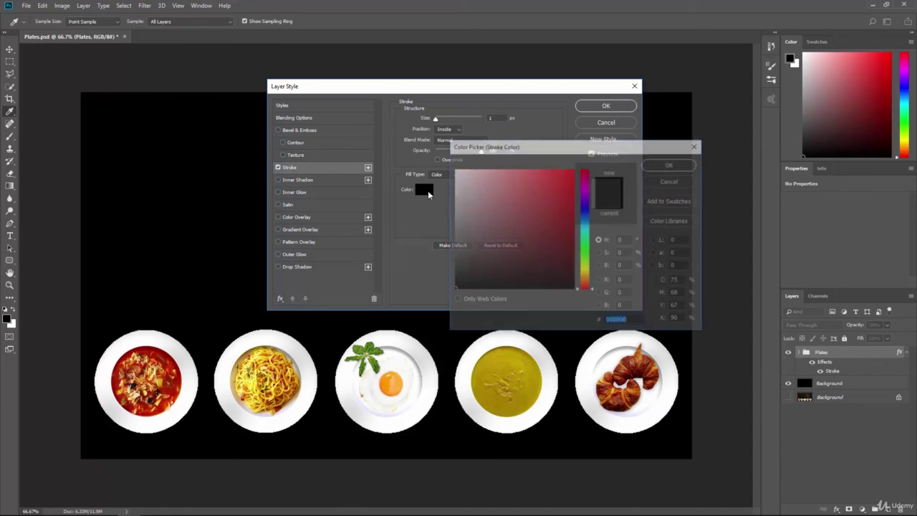
type("ff0000")
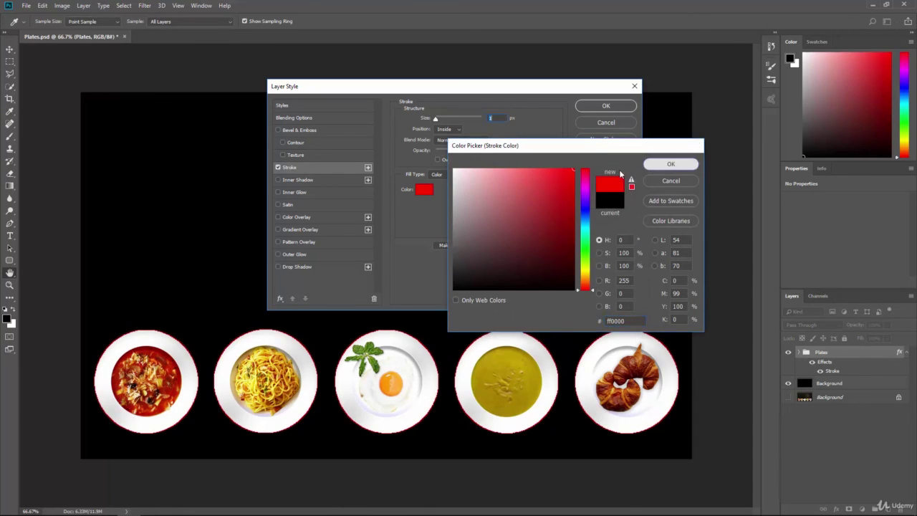
left_click(660, 164)
mouse_move(435, 122)
left_mouse_down()
mouse_move(454, 124)
mouse_move(440, 122)
left_mouse_up()
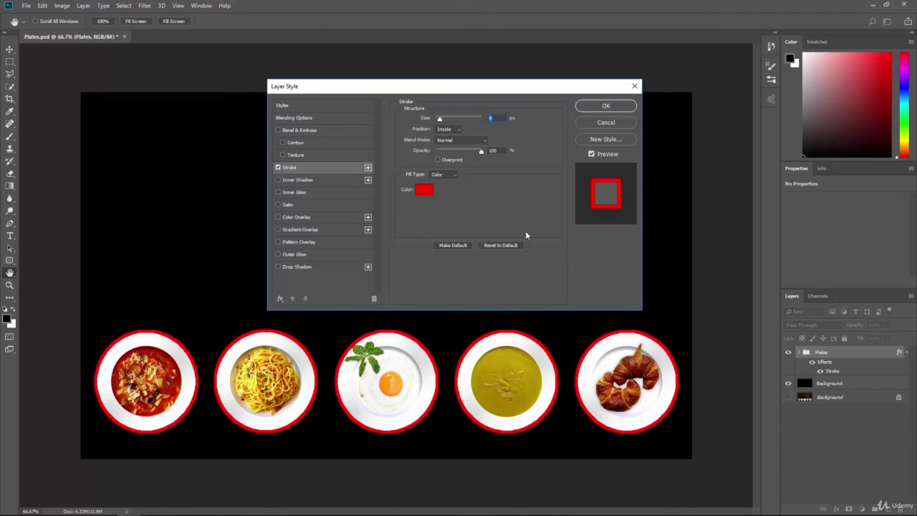
left_click(451, 128)
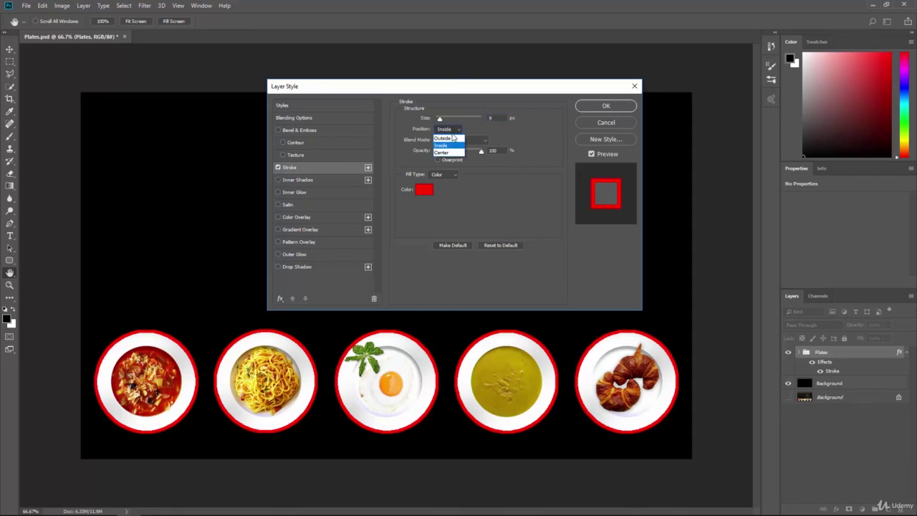
left_click(451, 137)
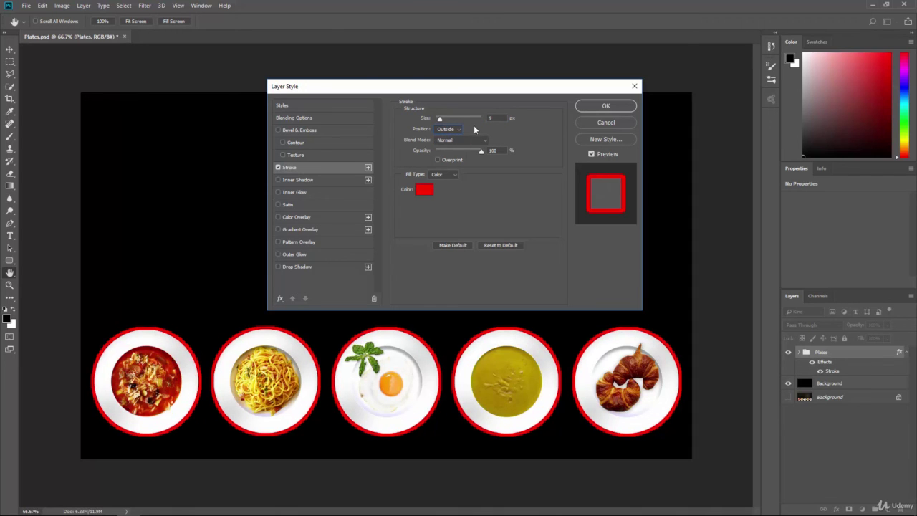
left_click(440, 121)
left_click(599, 106)
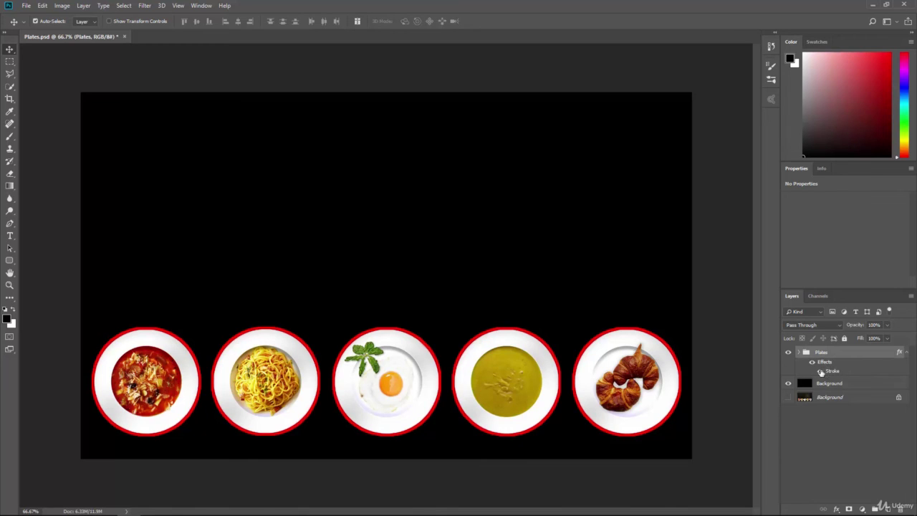
left_click(813, 364)
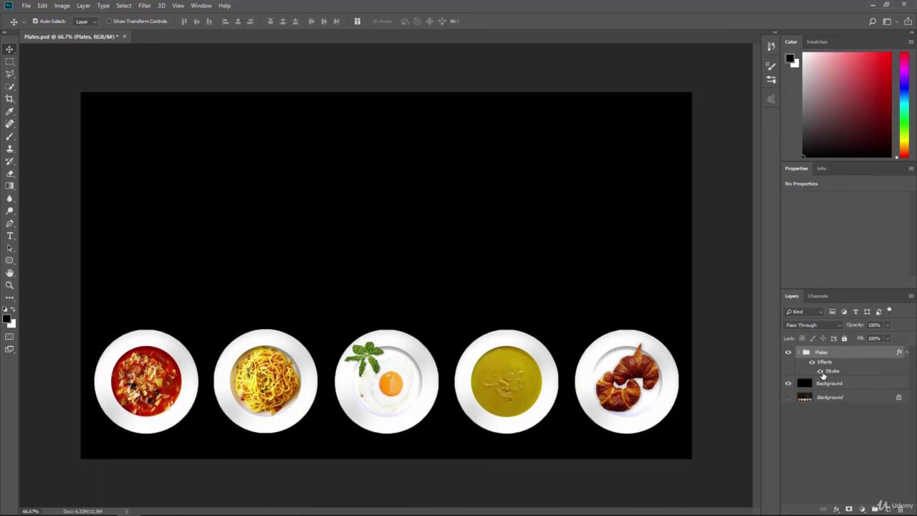
left_click(813, 362)
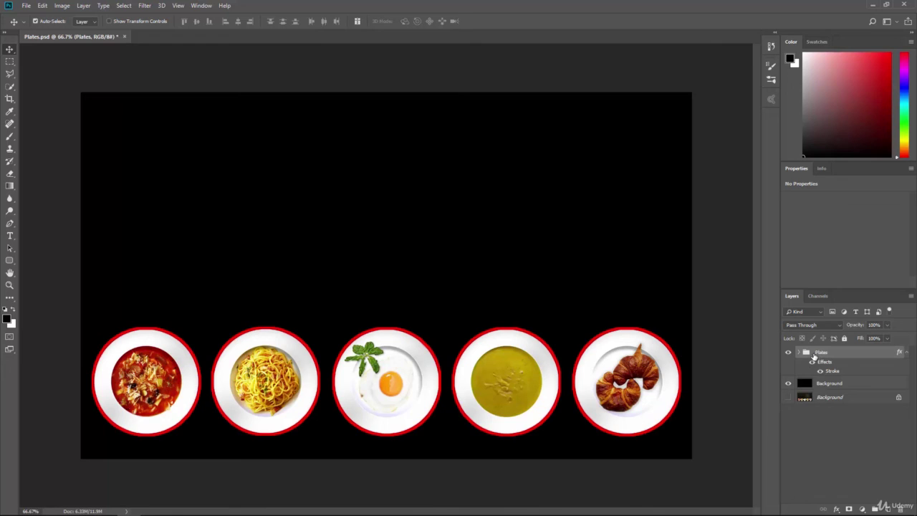
left_click(800, 352)
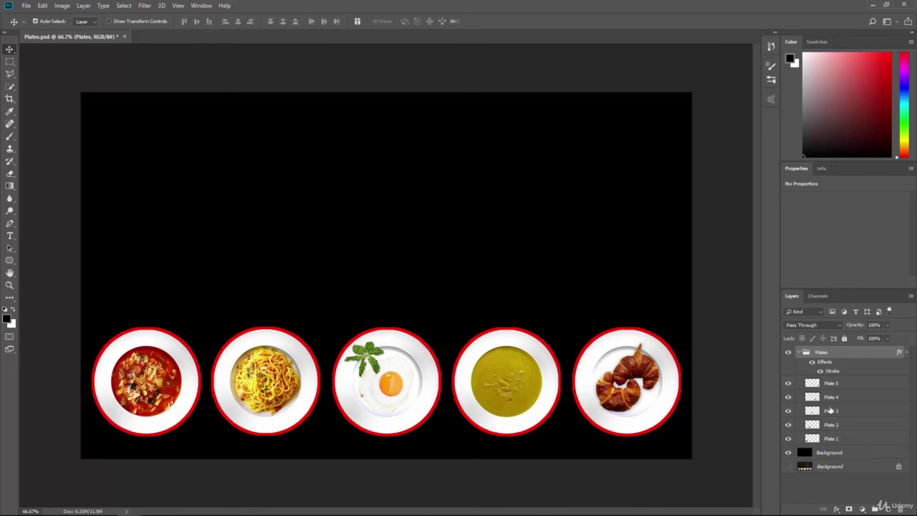
left_click(789, 353)
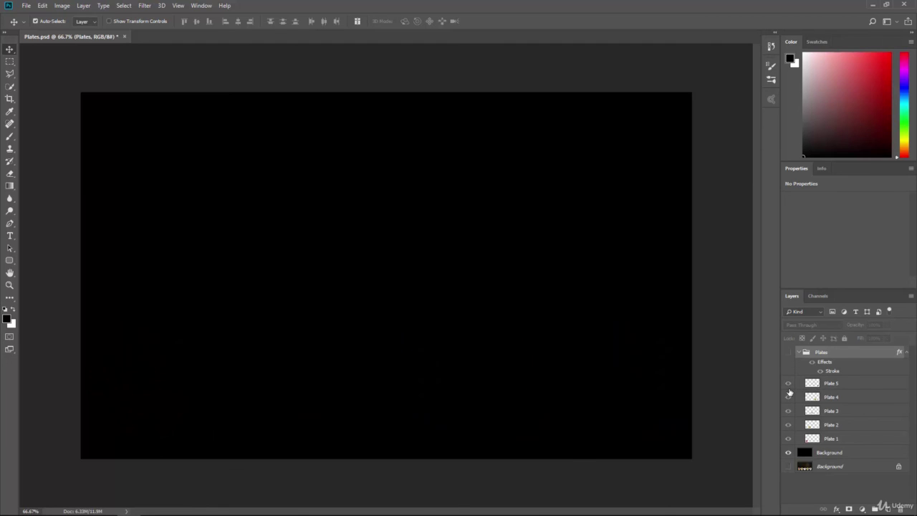
left_click(789, 353)
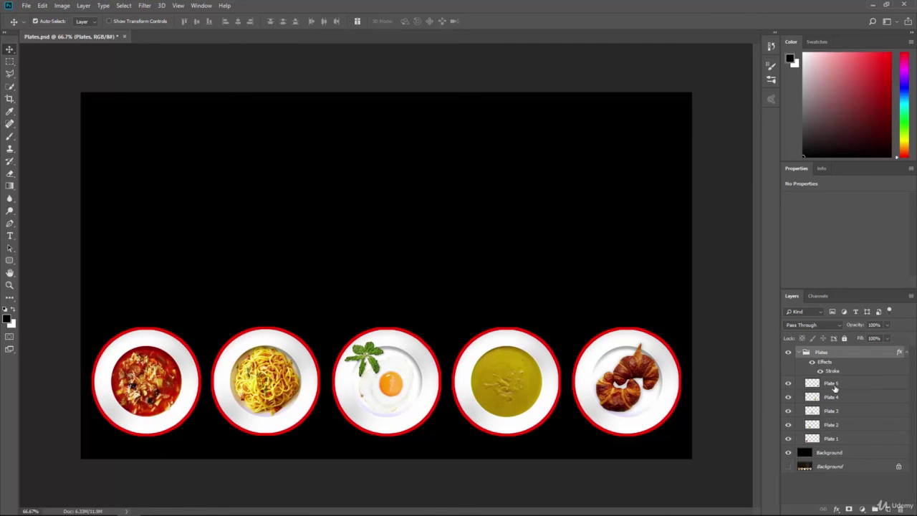